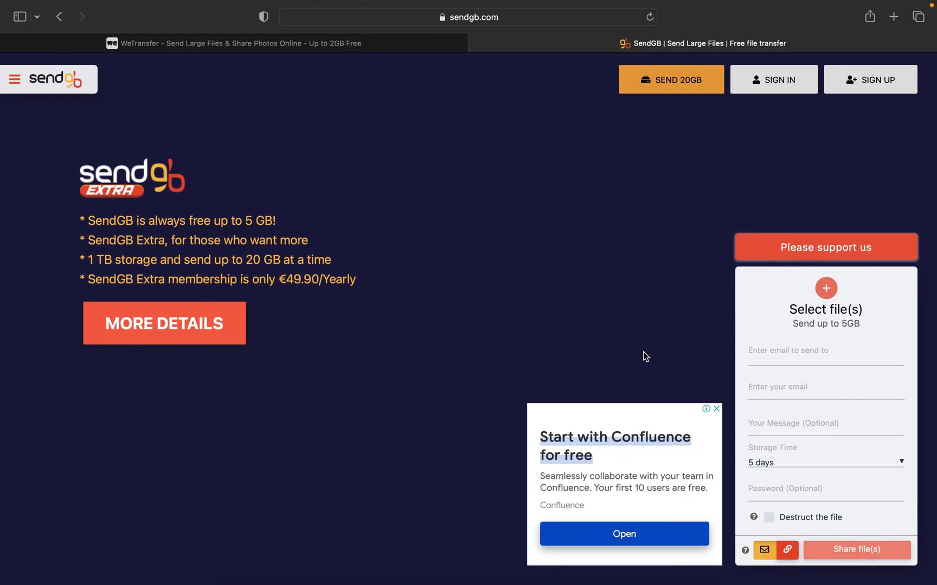
On the WeTransfer tab, accept the cookie banner and agree to the Terms of Service.
click(308, 48)
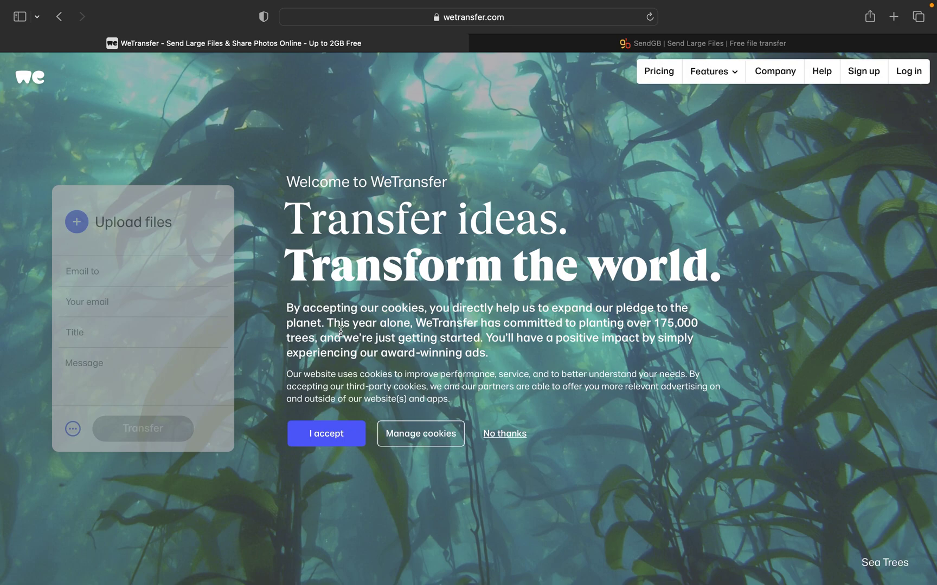
click(344, 442)
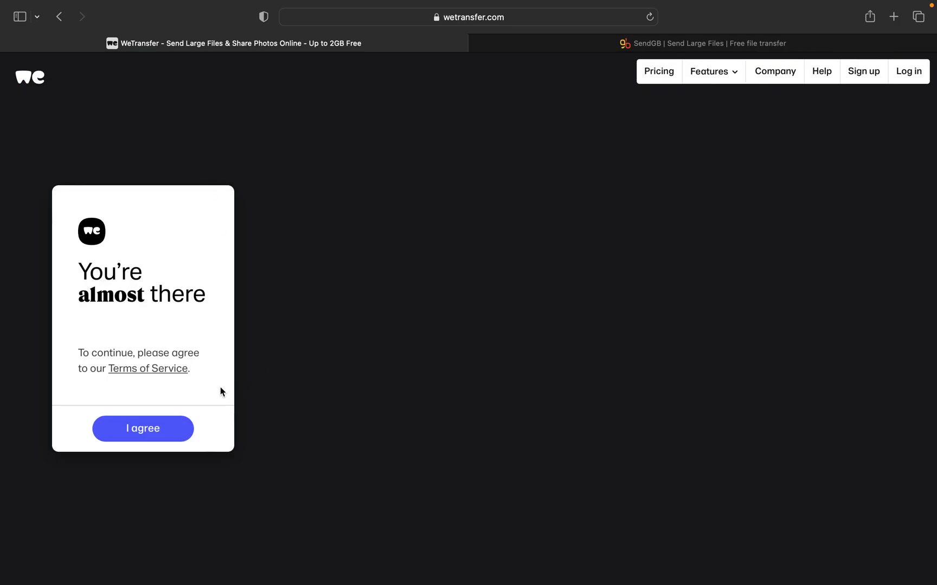
click(182, 428)
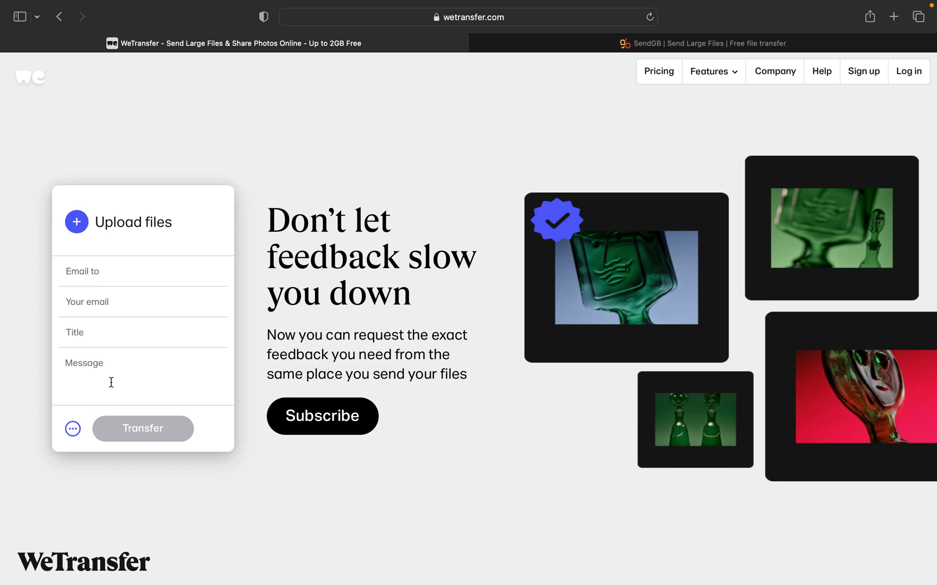
Switch the WeTransfer transfer to Get transfer link instead of email, dismissing the upgrade prompt.
click(72, 428)
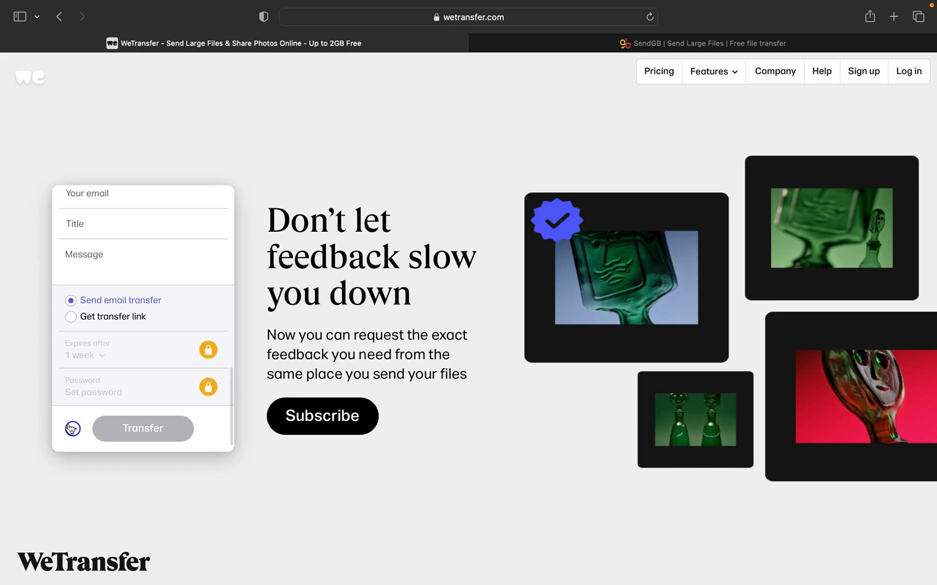
click(82, 321)
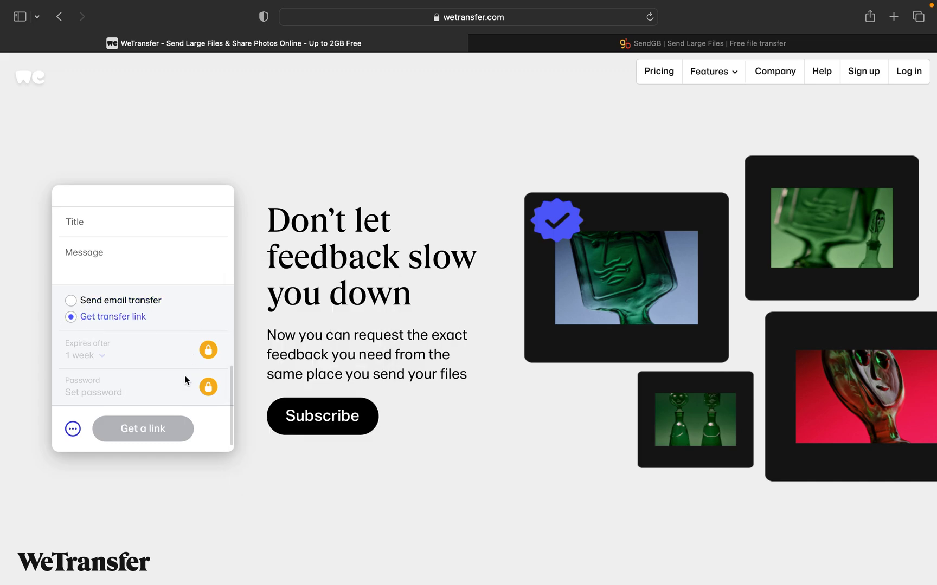
click(157, 229)
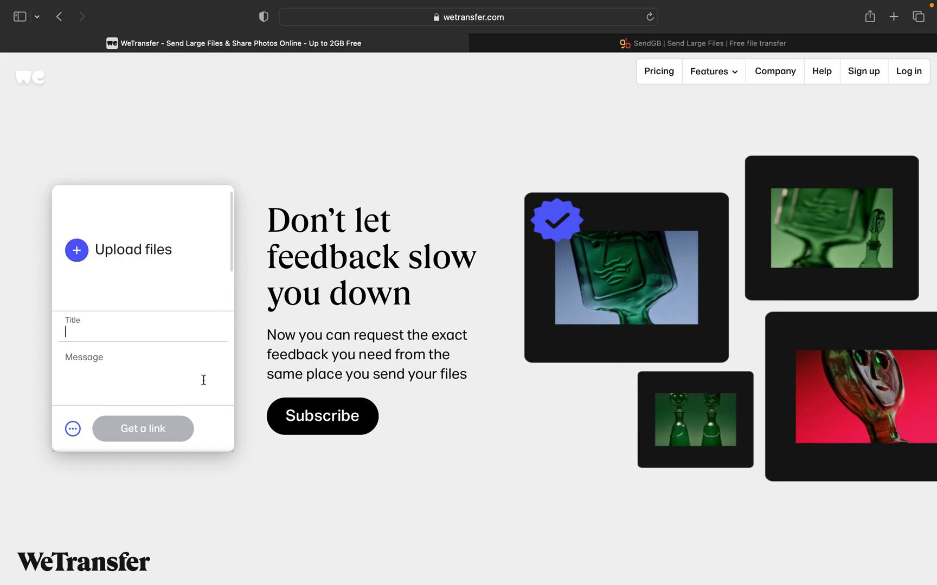
click(77, 251)
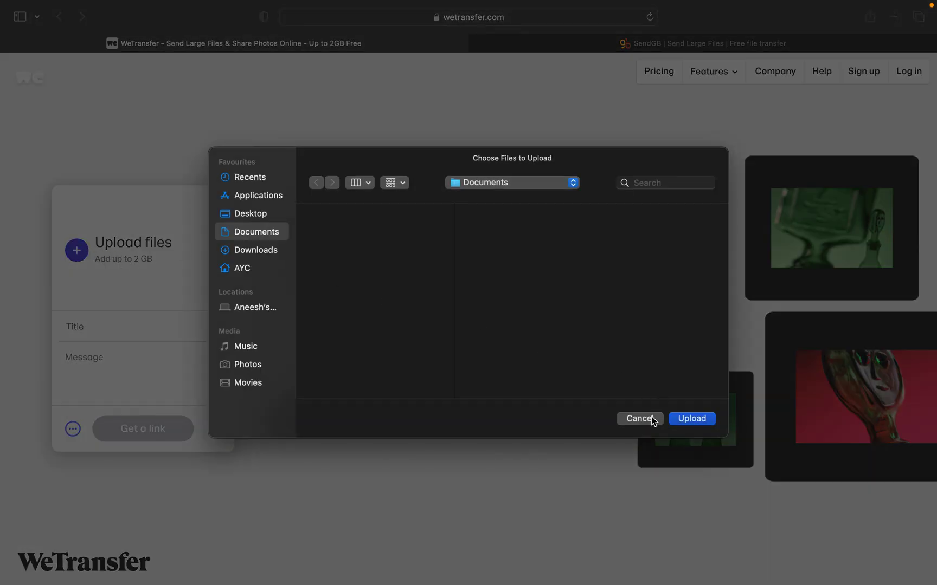
Browse the AYC home, Downloads and Public folders in the file chooser, then close it.
click(262, 271)
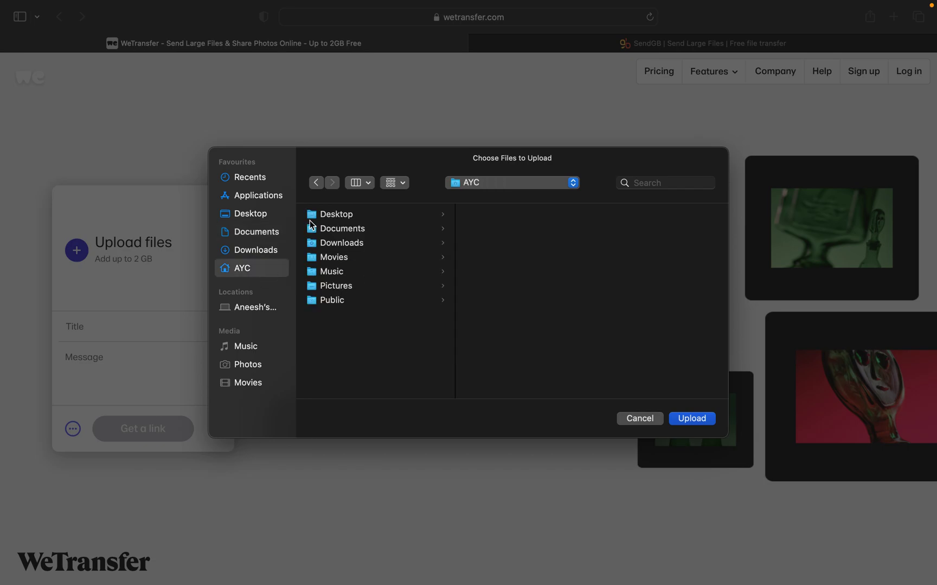
click(356, 247)
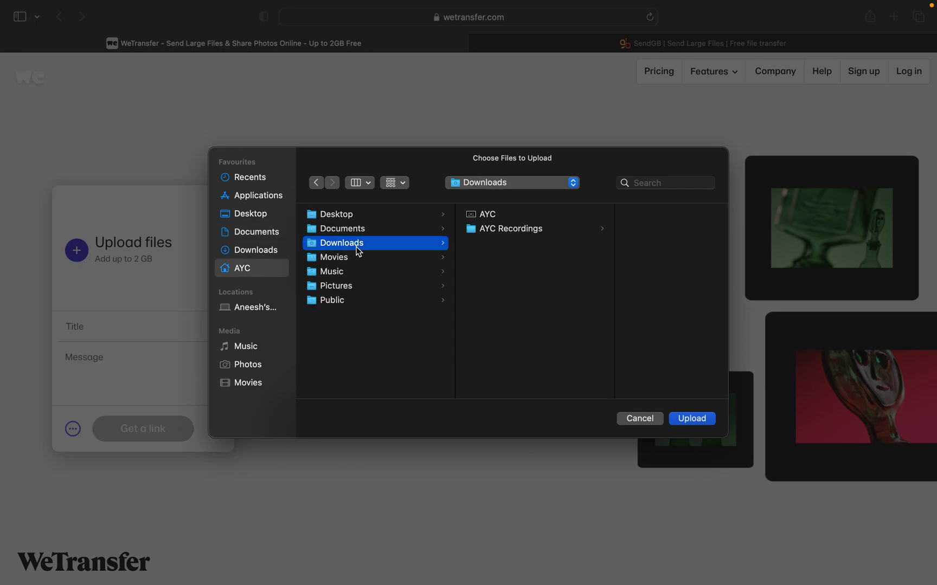
click(350, 300)
click(545, 243)
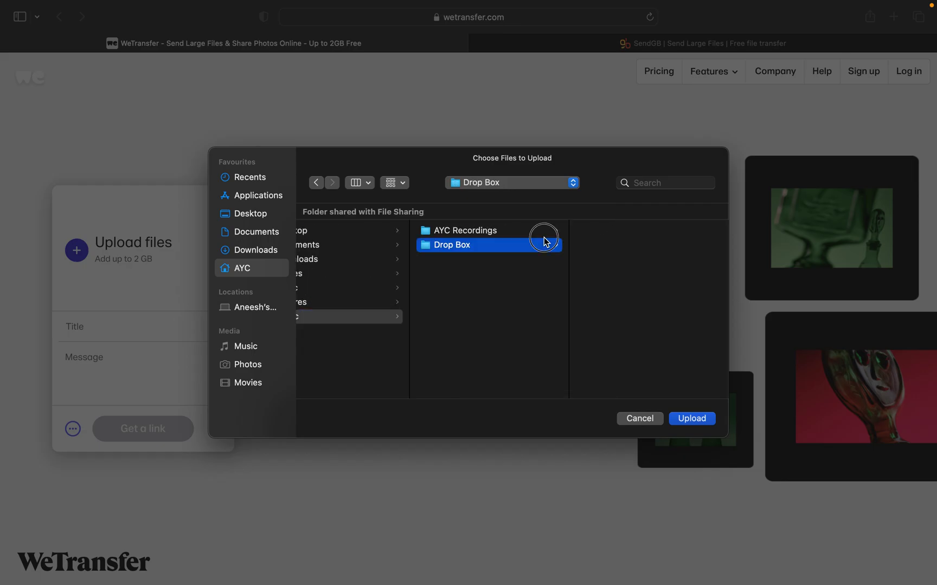
key(Escape)
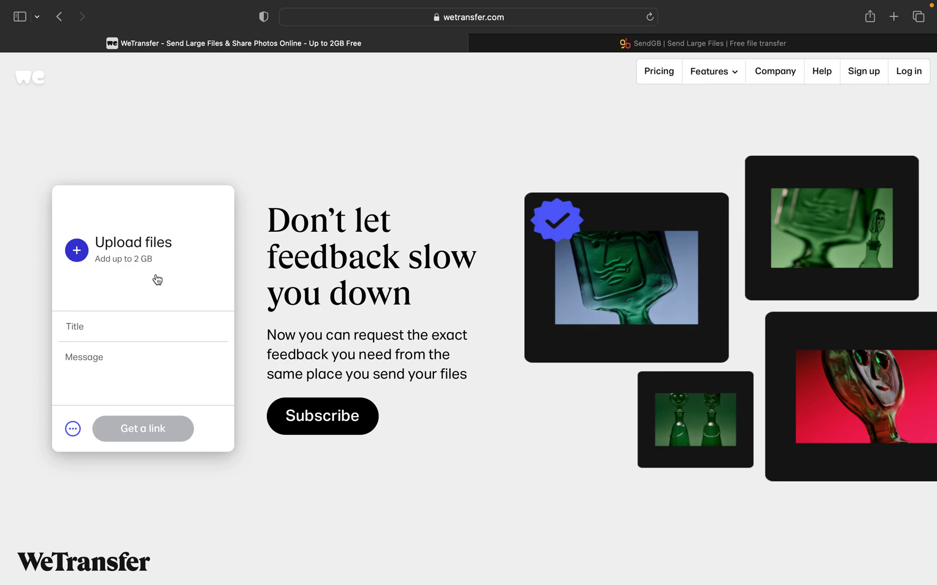
Upload 'How to setup your MacOs - 10 Tips for MacOs Begginers' from AYC > Public > AYC Recordings.
click(77, 253)
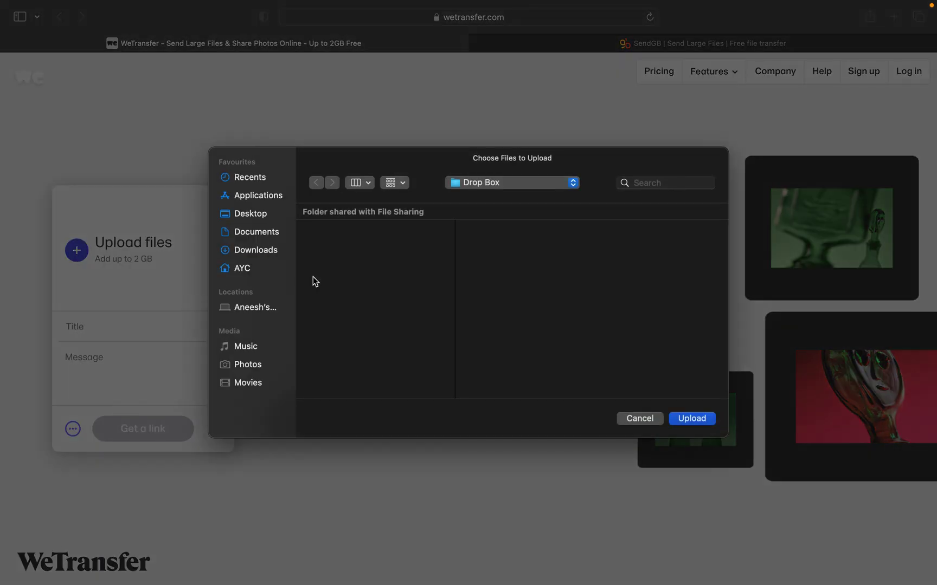
click(255, 270)
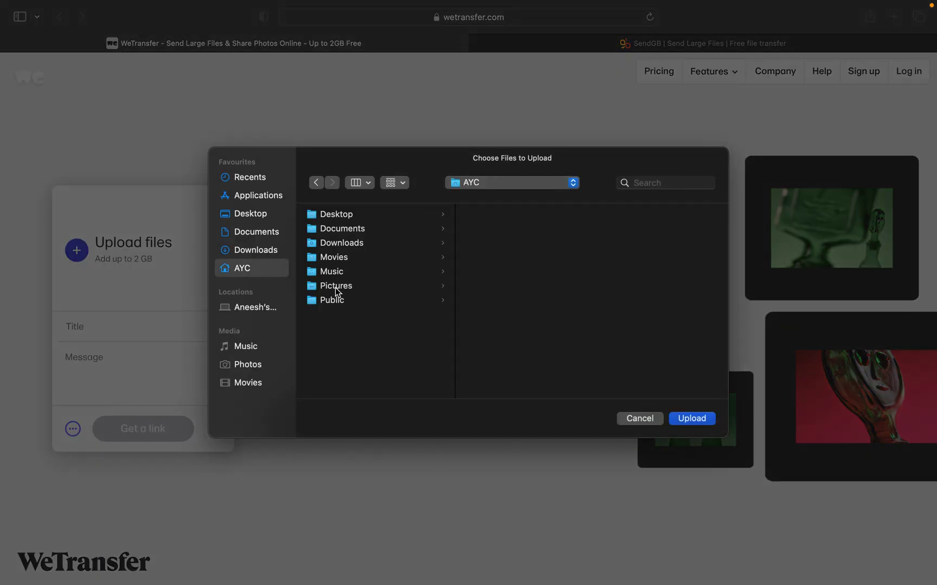
click(335, 315)
click(494, 232)
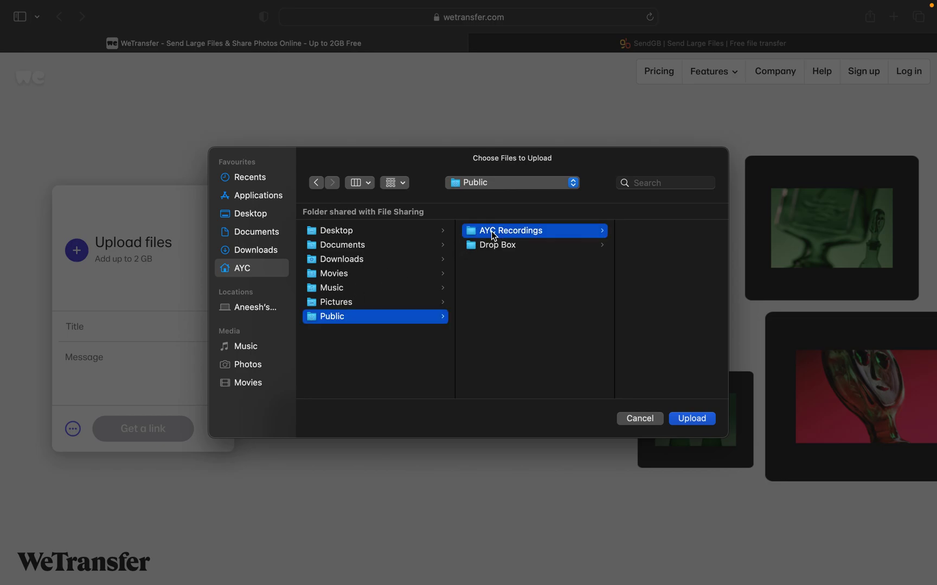
click(637, 232)
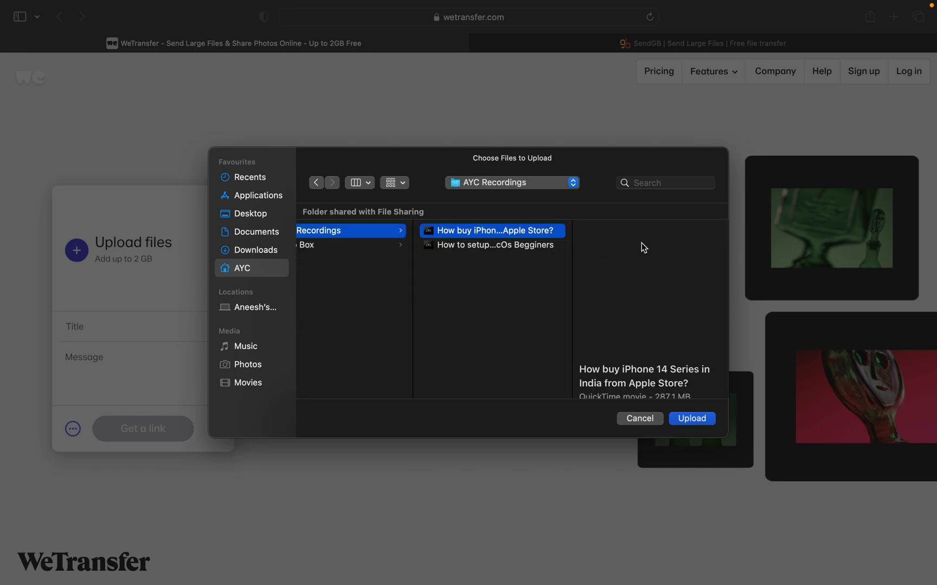
click(534, 249)
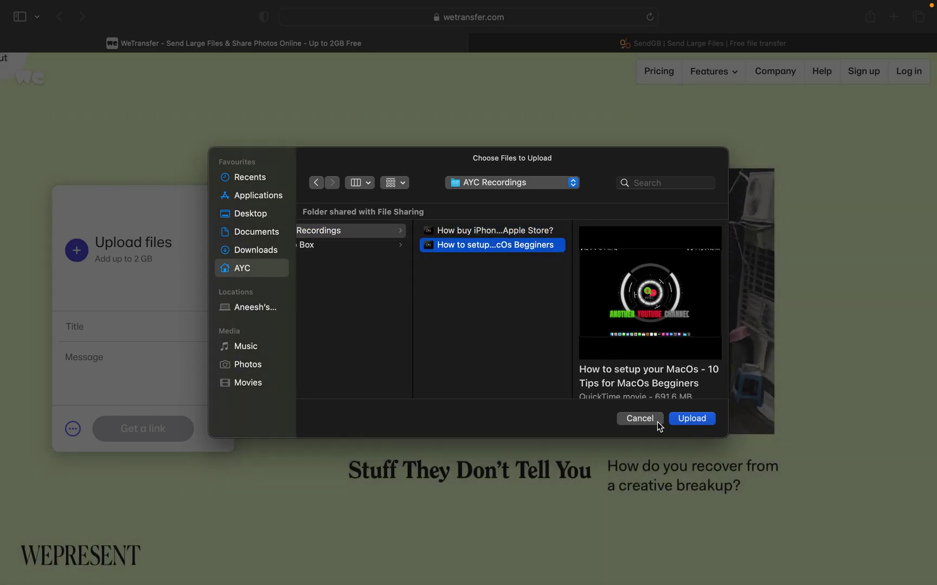
scroll(658, 381, down, 2)
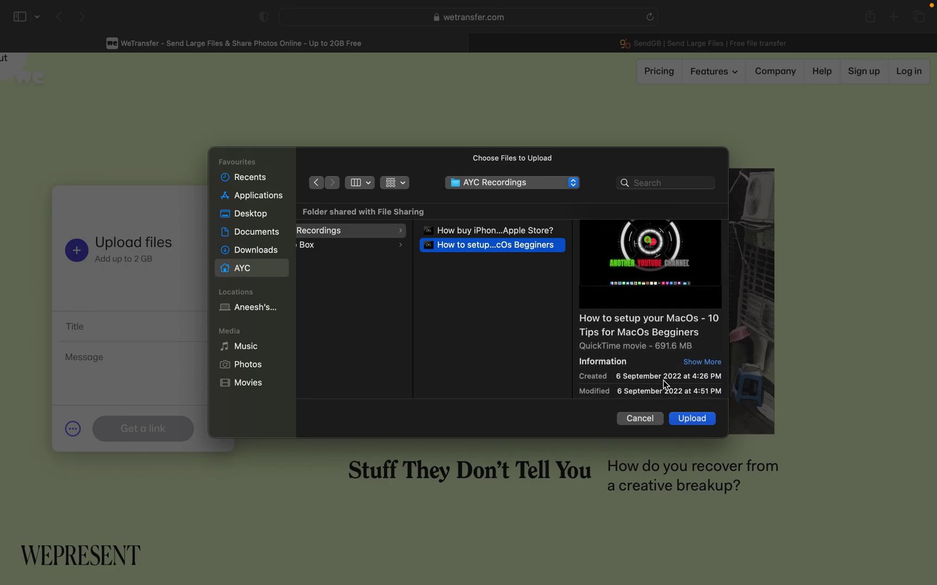
click(700, 418)
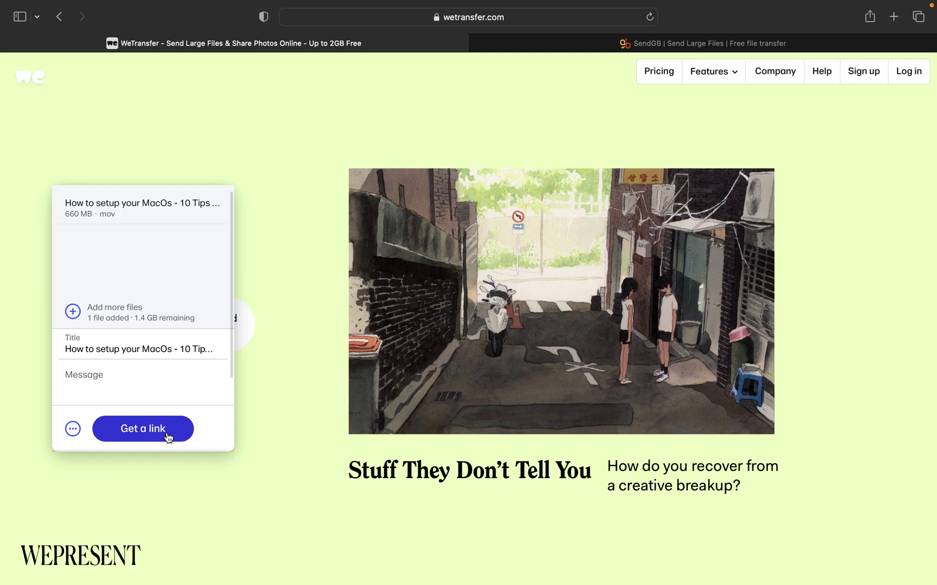
Start the 659.5 MB WeTransfer upload with Get a link.
click(192, 428)
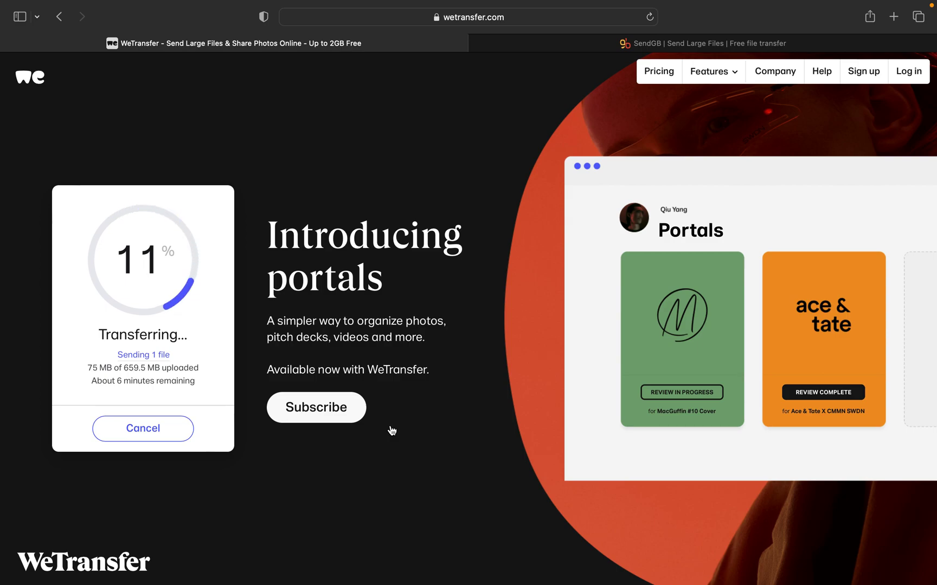
right_click(647, 71)
key(Escape)
super+click(654, 76)
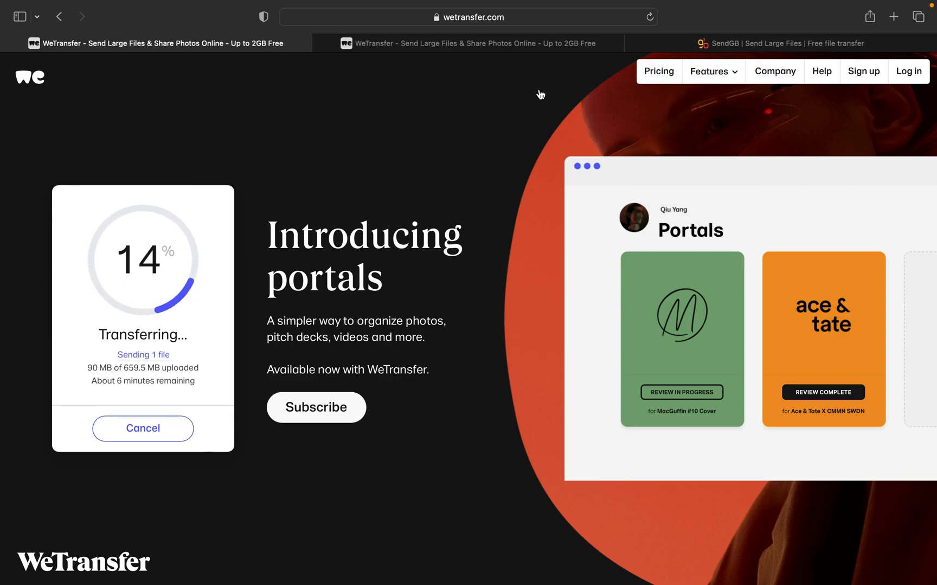
click(474, 43)
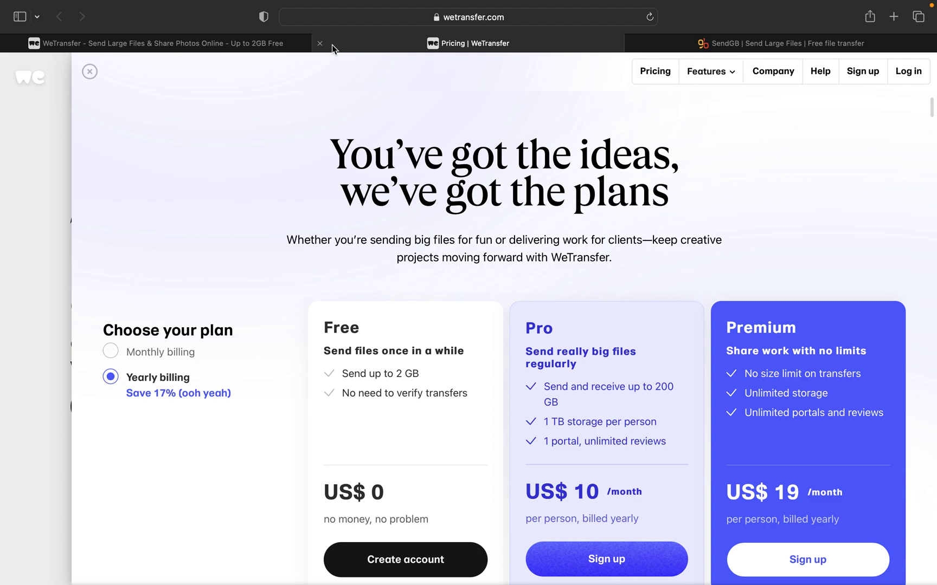
click(319, 44)
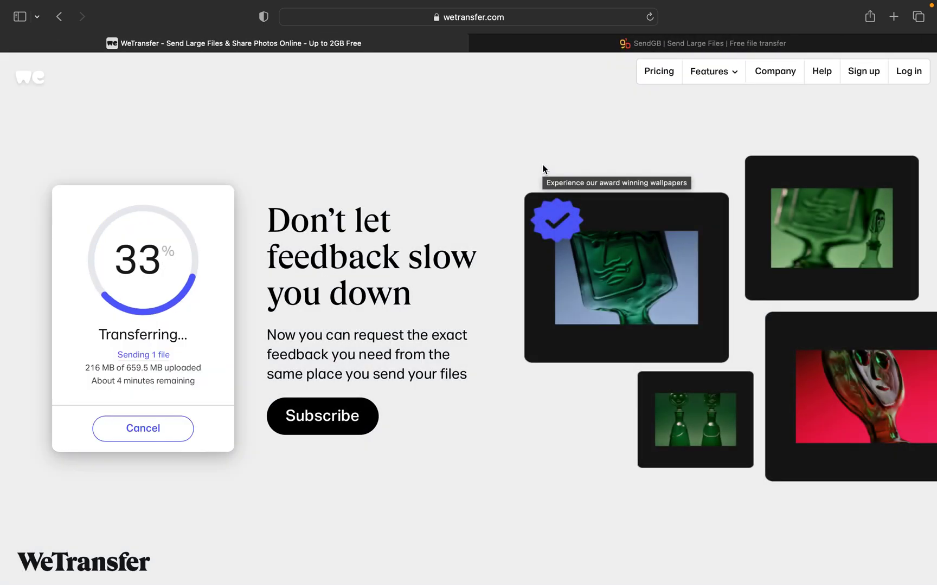
click(618, 54)
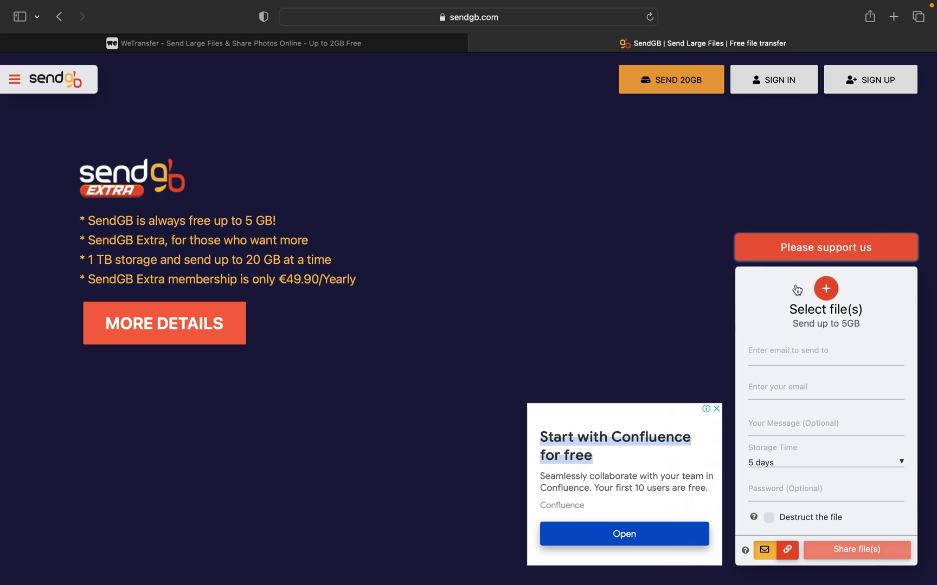
Look over SendGB's send-up-to-5GB form with its empty email fields and 5-day storage time.
mouse_move(868, 343)
mouse_move(805, 352)
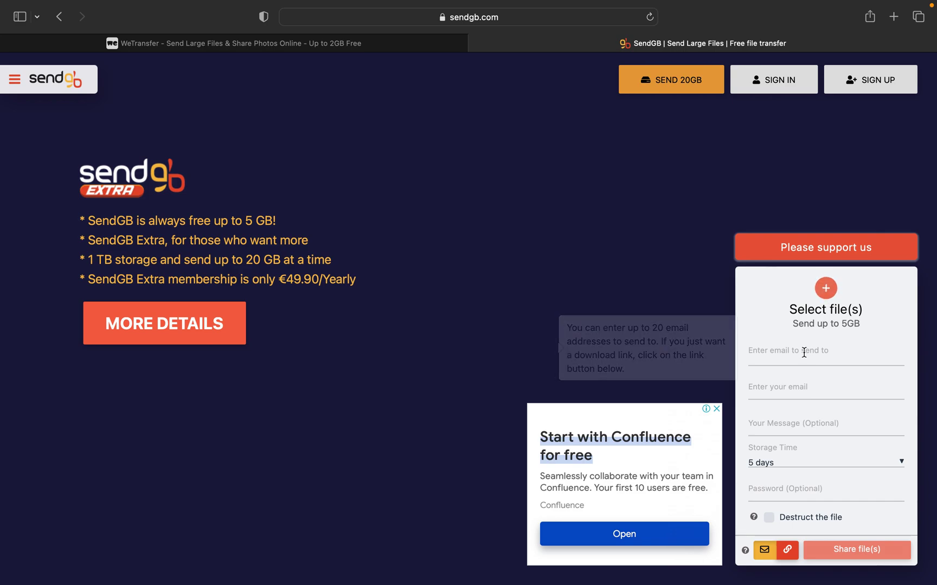
Pick Link sharing with a 7-day storage time in SendGB, then return to WeTransfer.
click(788, 551)
click(818, 465)
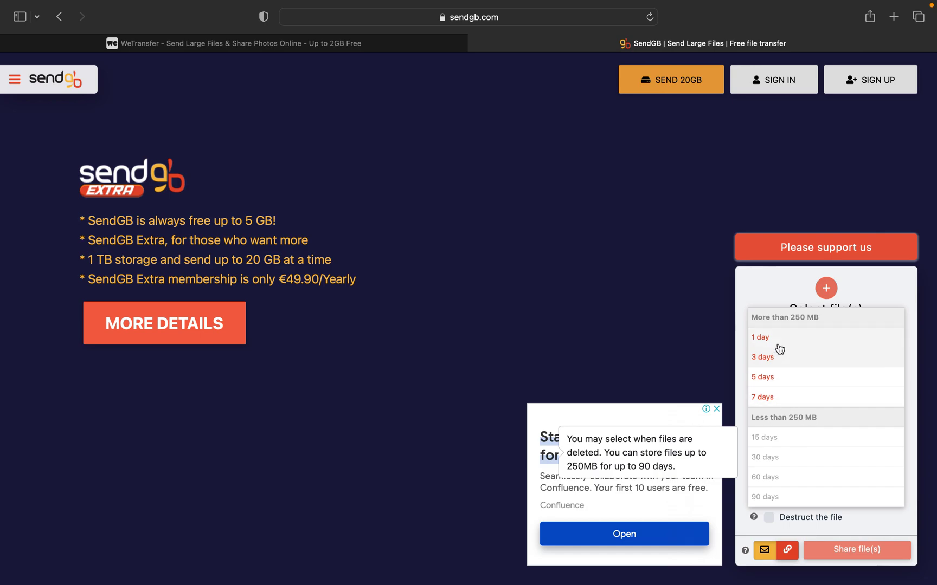
click(795, 401)
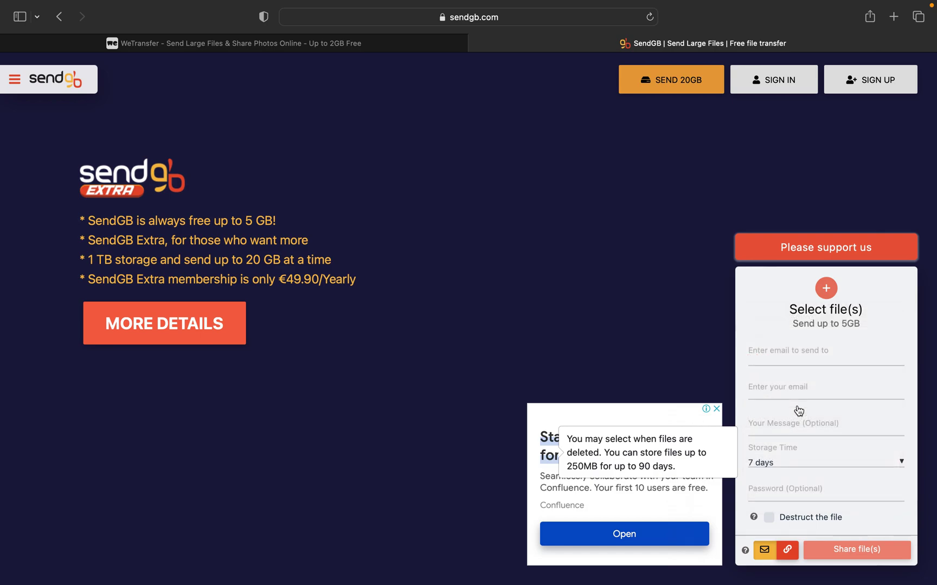
click(877, 457)
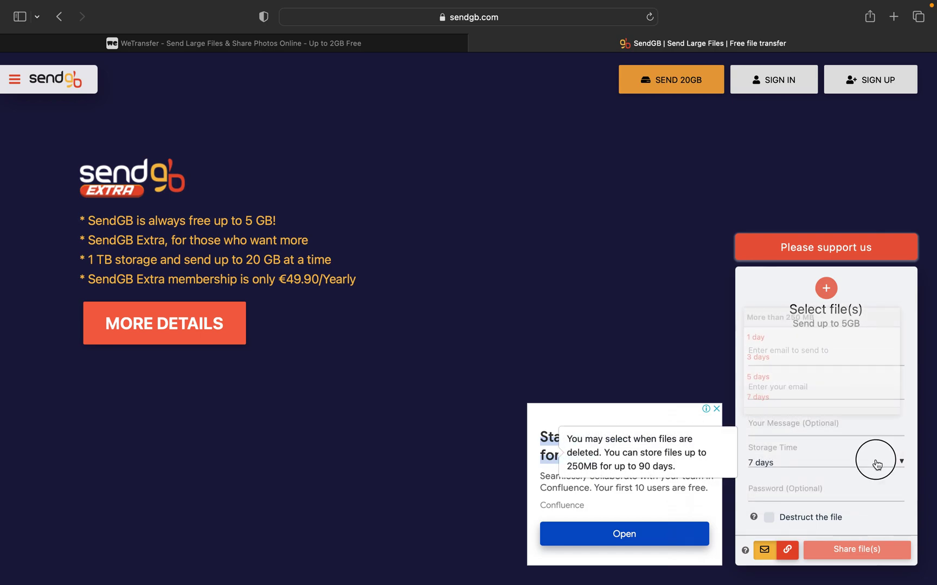
click(655, 293)
click(255, 56)
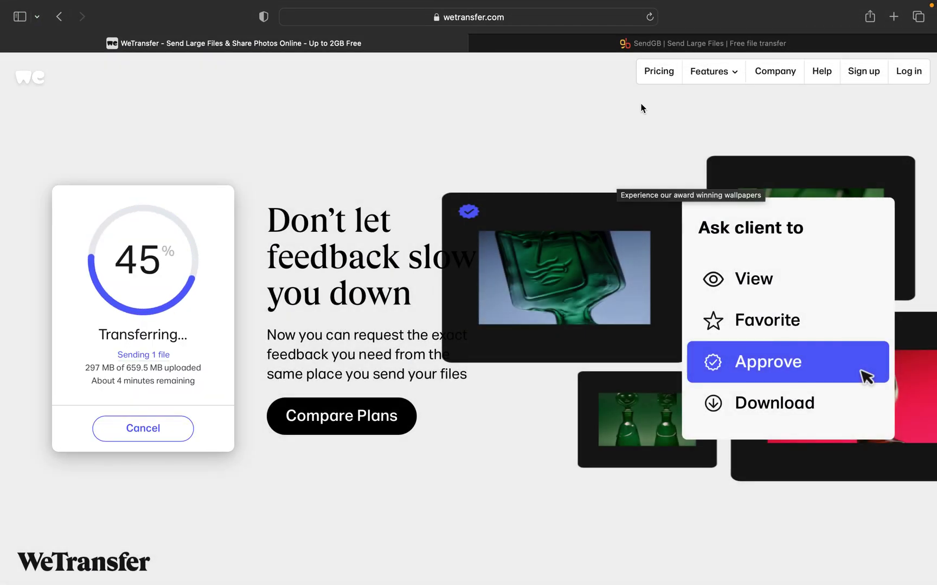
Open WeTransfer's All features page in a new tab, scroll through it, then go to Pricing.
click(727, 77)
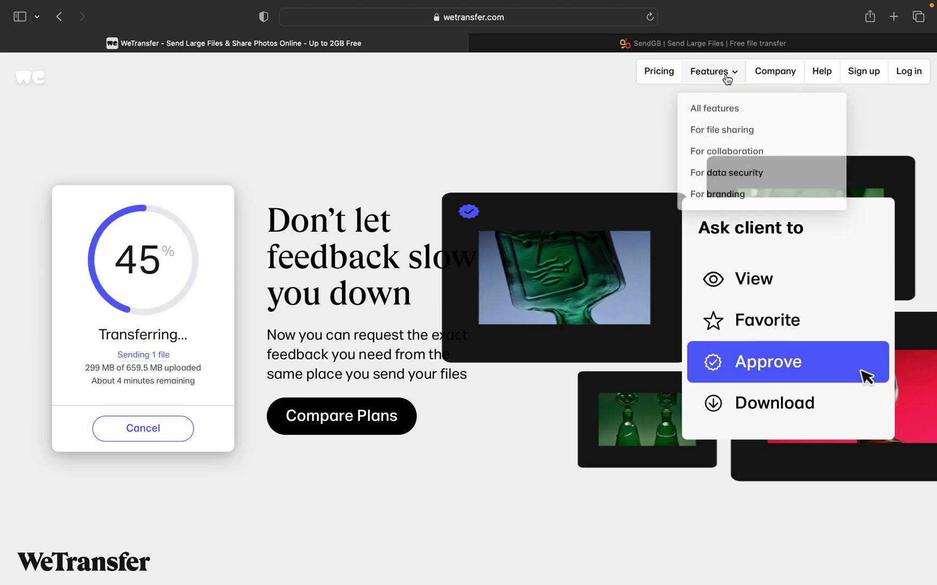
right_click(739, 119)
click(746, 119)
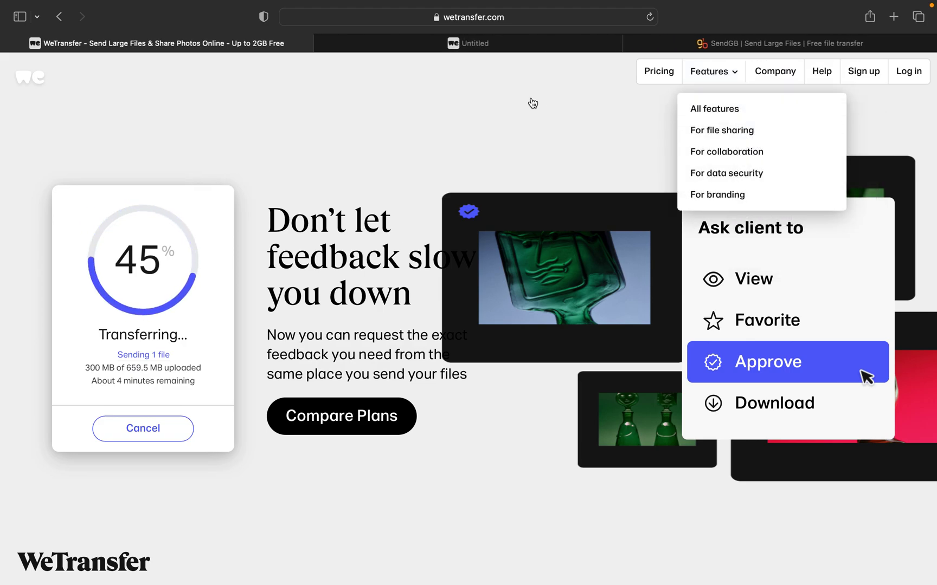
click(492, 46)
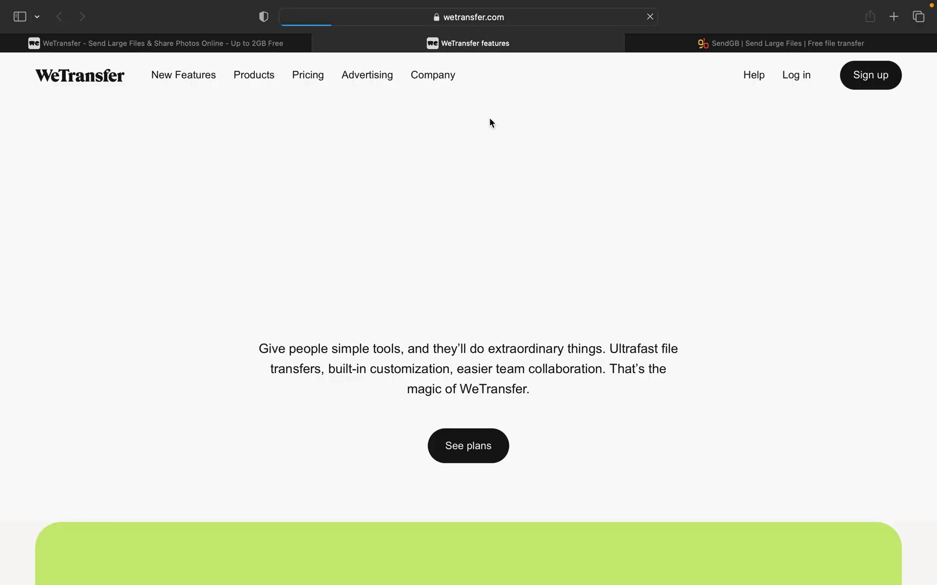
scroll(546, 307, down, 10)
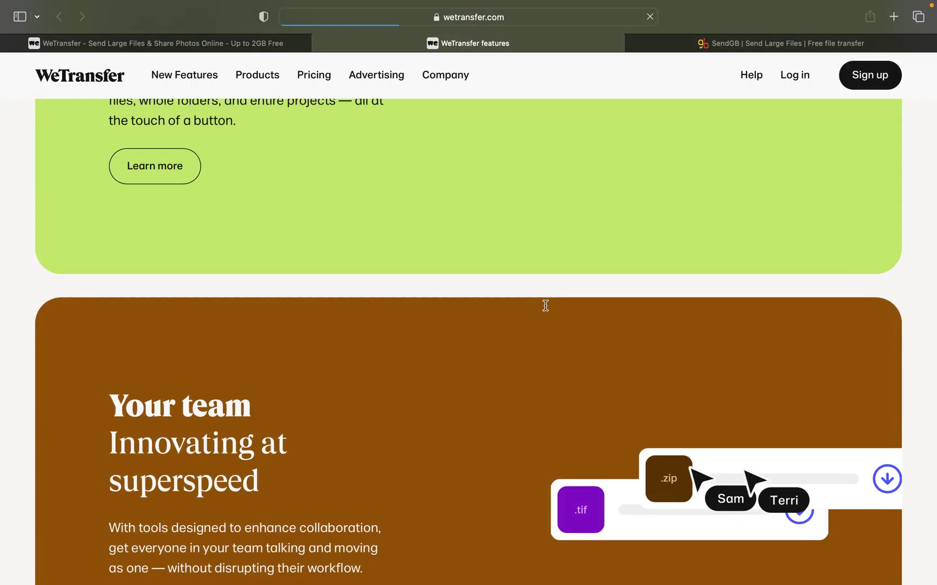
scroll(545, 306, up, 4)
scroll(546, 305, down, 15)
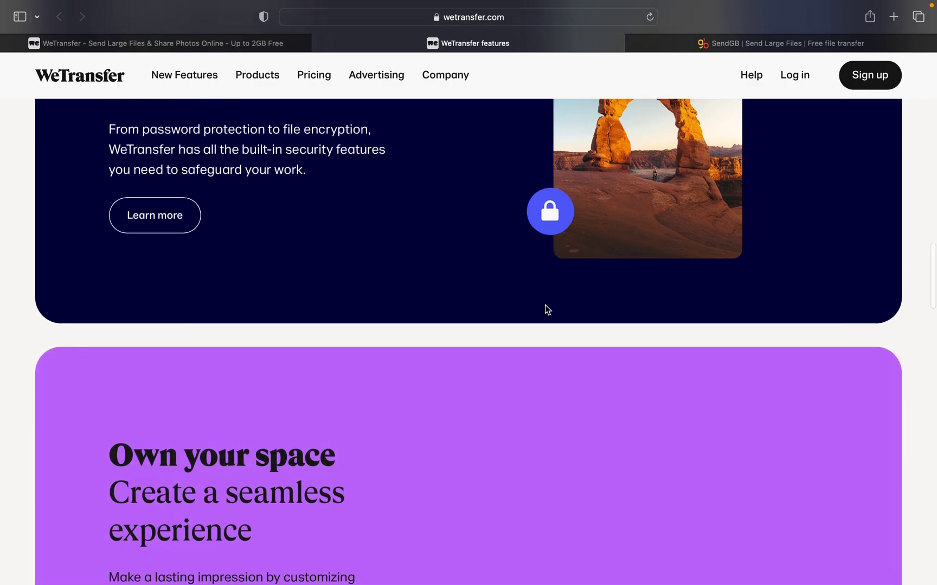
scroll(544, 307, down, 8)
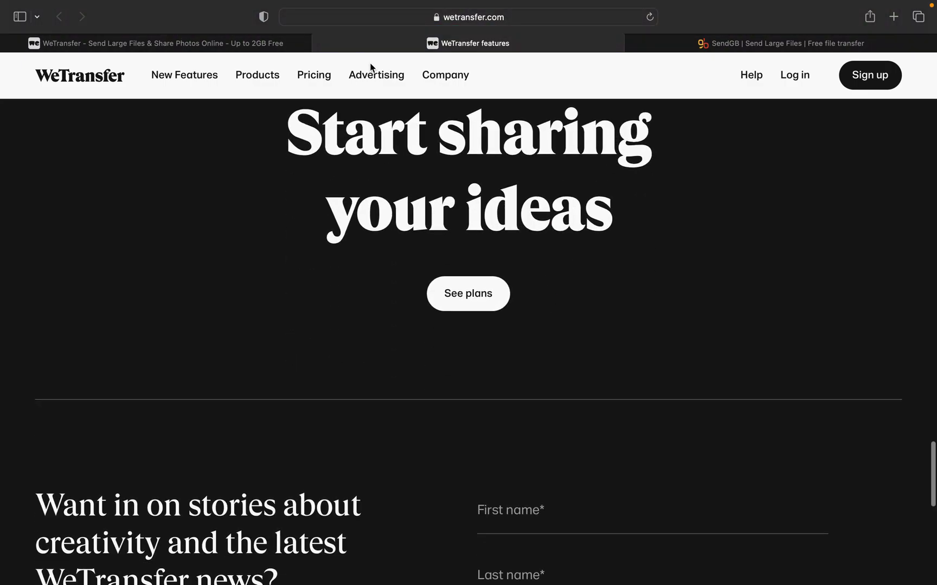
click(317, 75)
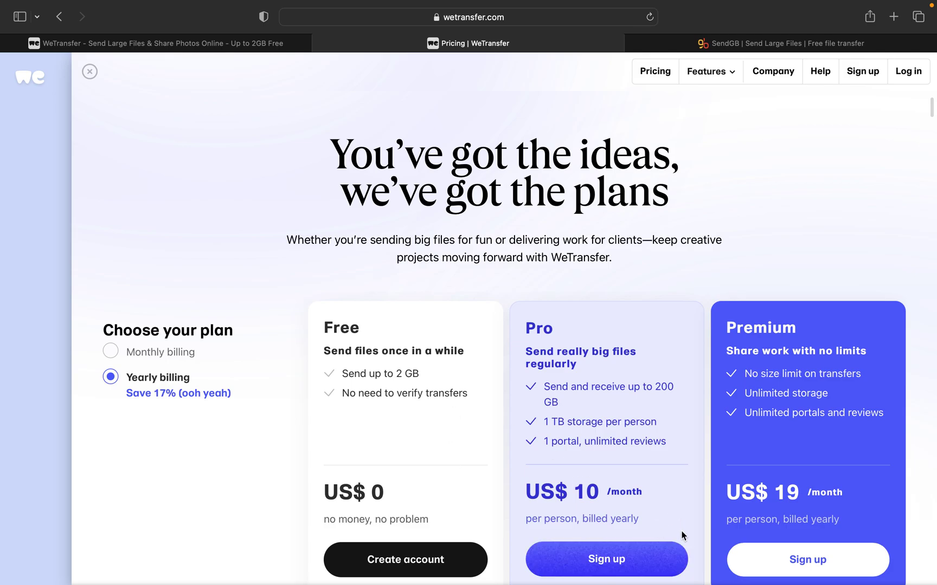
Compare Free, Pro and Premium size and storage limits on the pricing table, then return to SendGB.
scroll(682, 536, down, 10)
scroll(682, 535, up, 3)
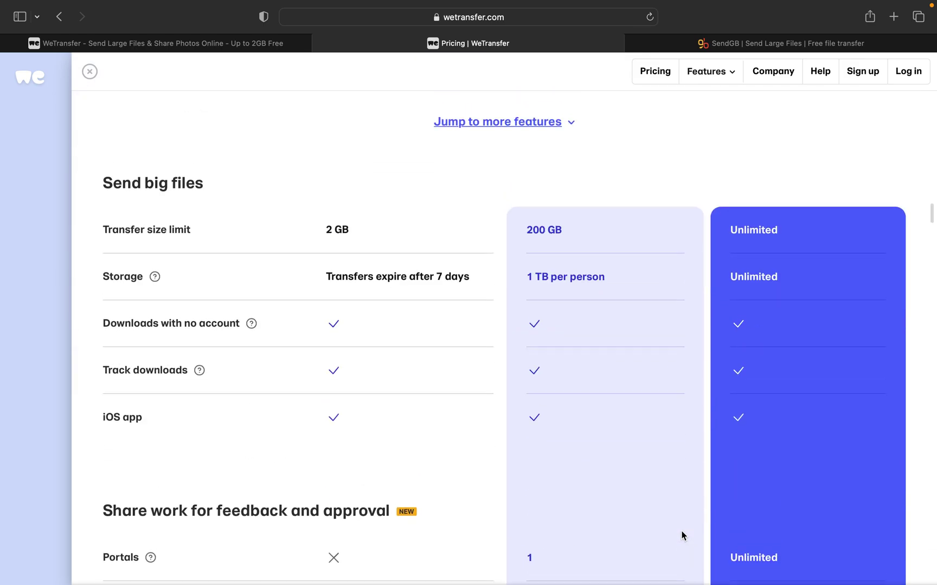
scroll(682, 536, up, 3)
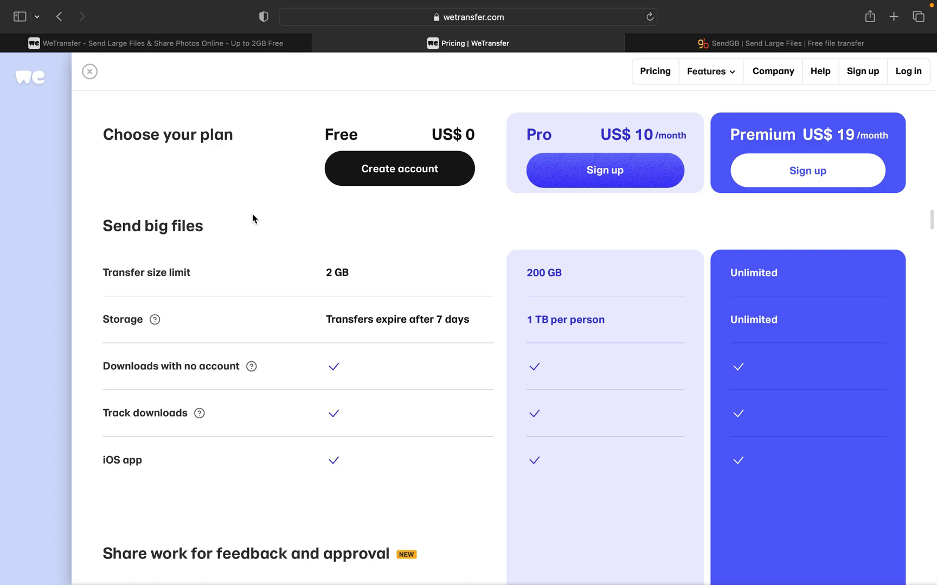
mouse_move(156, 325)
scroll(557, 343, up, 10)
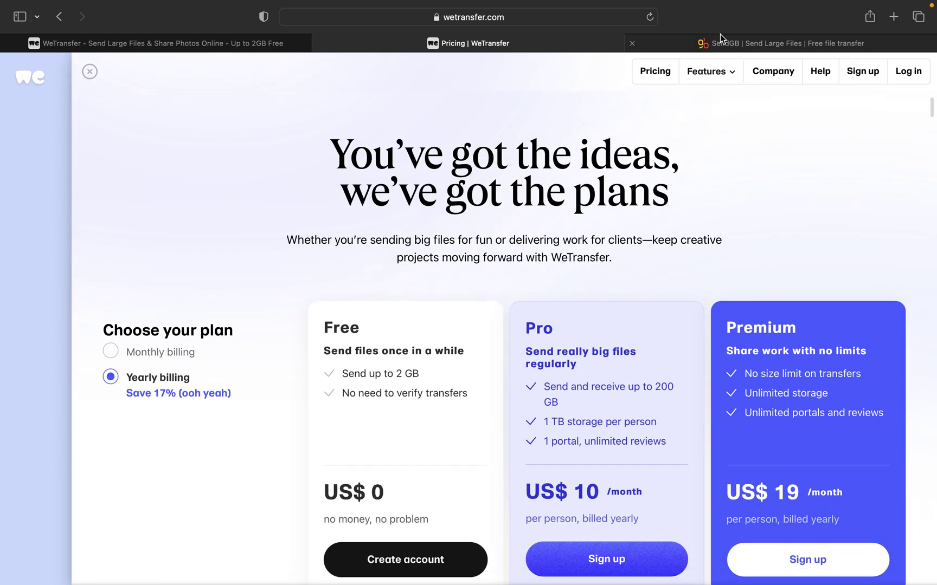
click(720, 37)
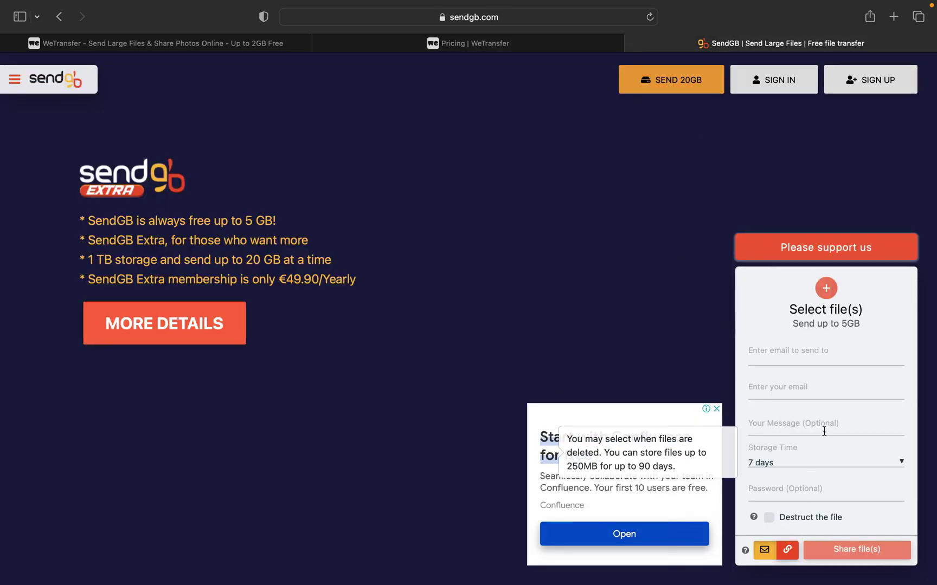
Add the 274 MB iPhone 14 Series video to SendGB, set Link sharing, and start uploading.
click(823, 307)
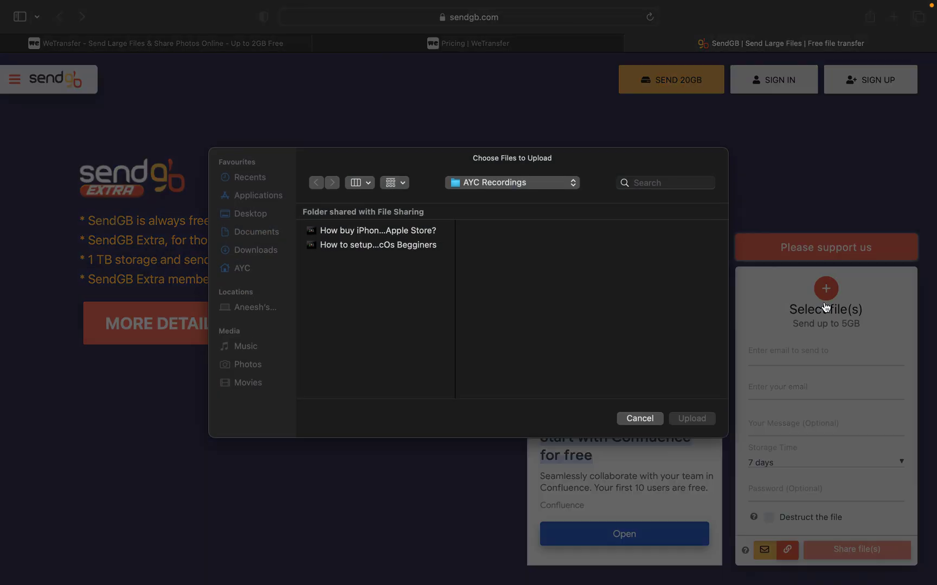
click(412, 234)
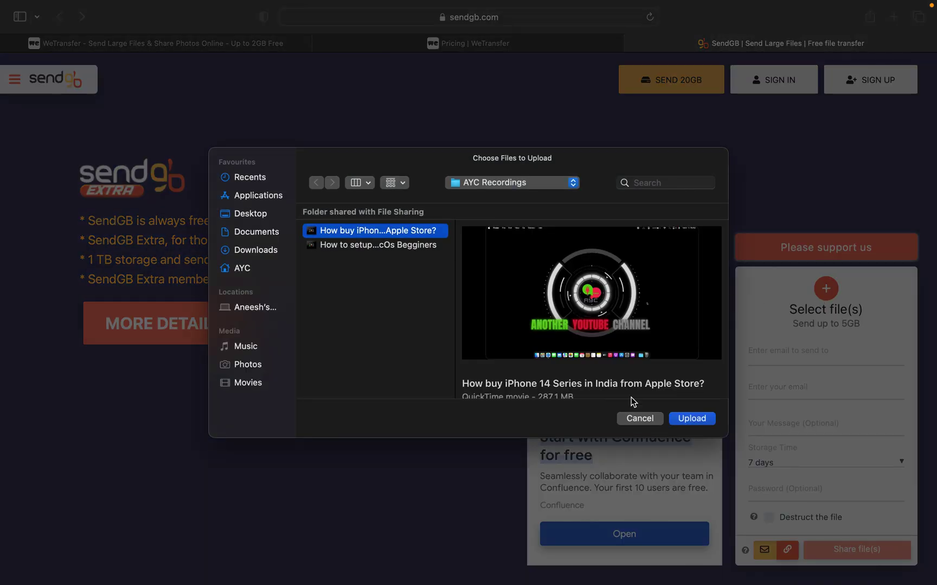
click(677, 422)
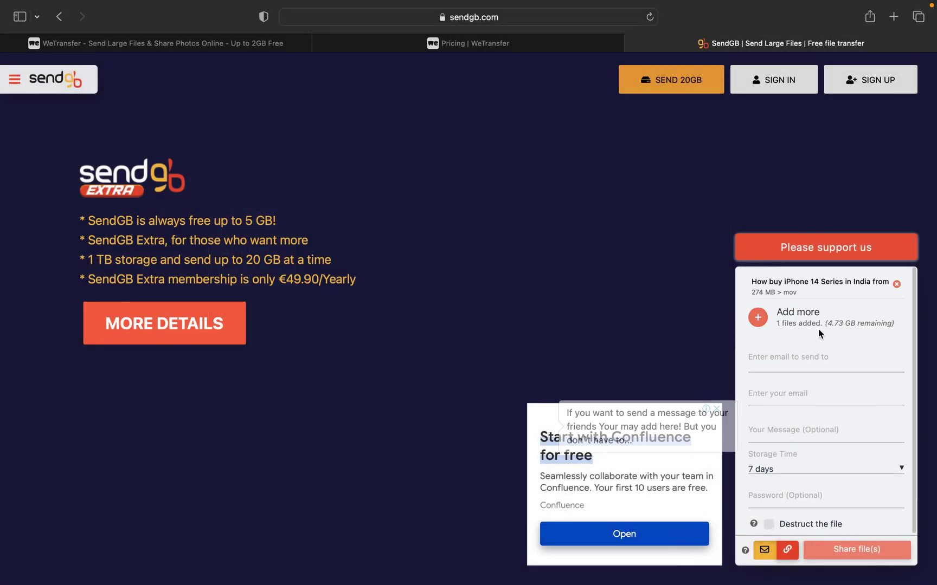
click(790, 550)
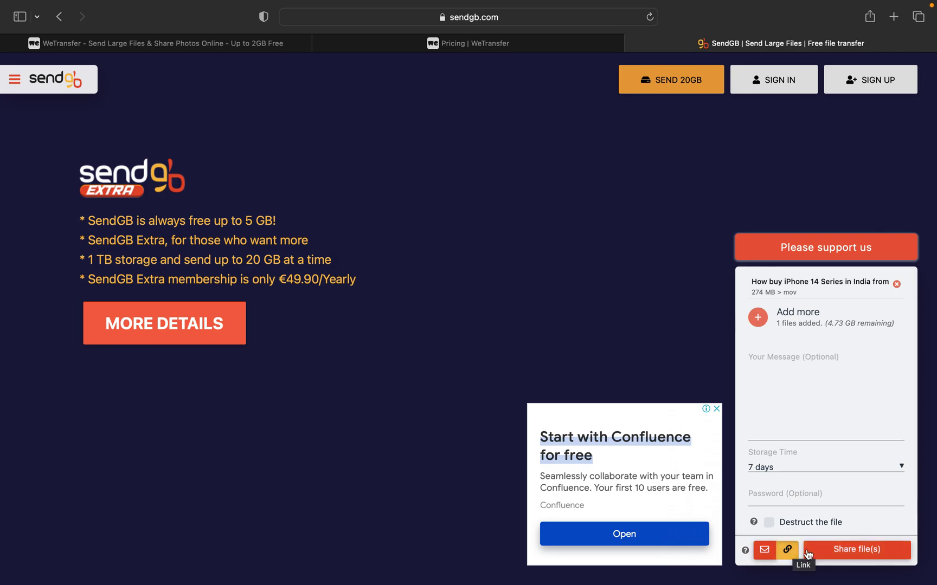
click(840, 551)
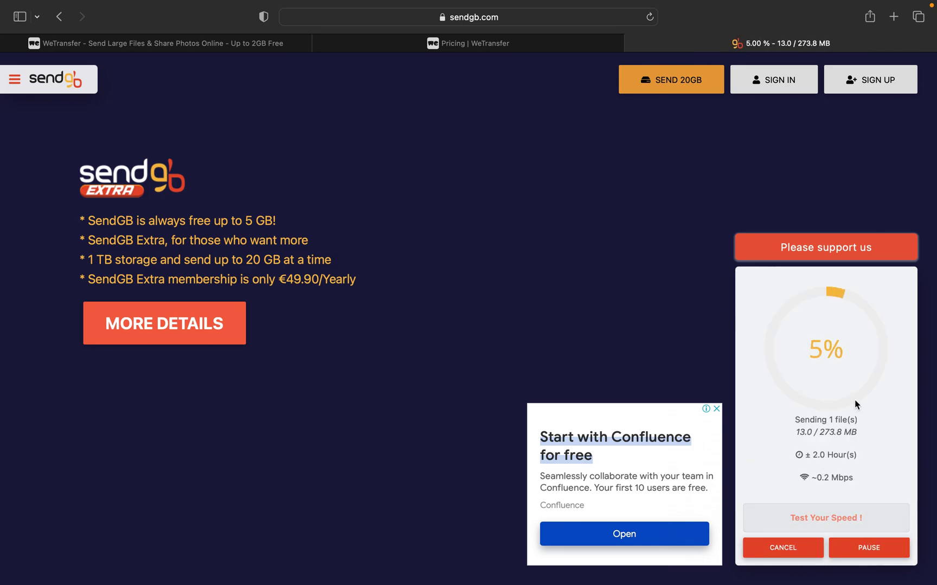
Check the WeTransfer upload's progress, then return to SendGB's iPhone 14 upload at 20%.
click(184, 43)
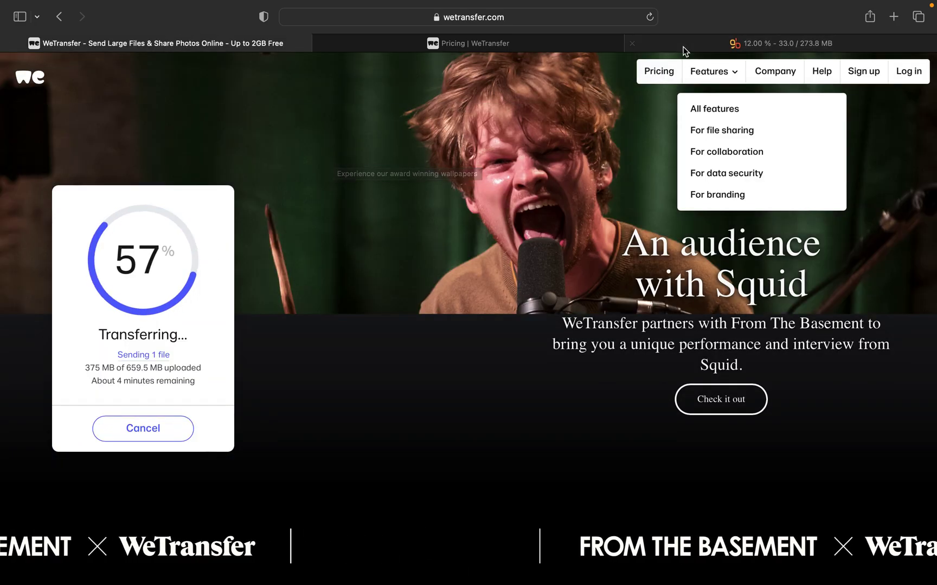
click(683, 45)
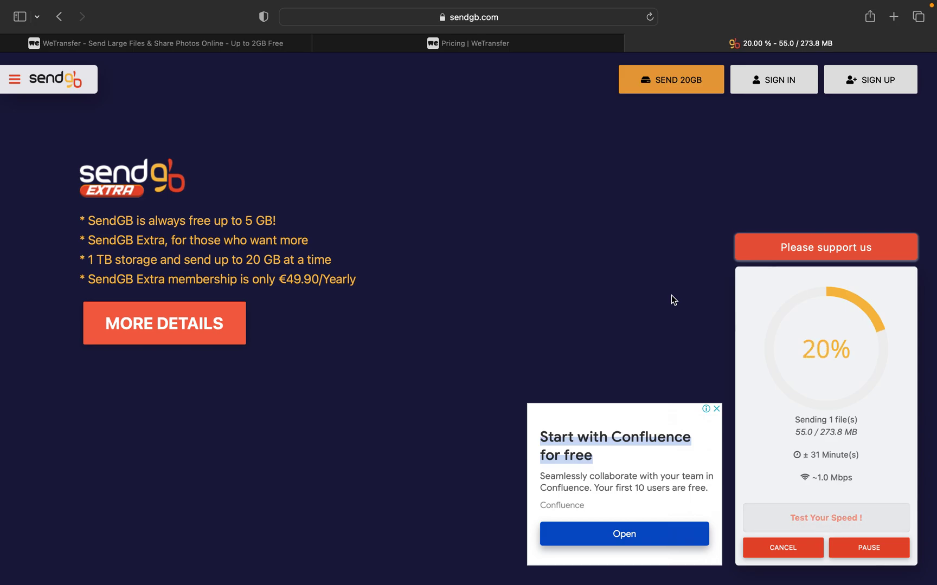
Cancel the WeTransfer transfer and close the WeTransfer upload and pricing tabs.
click(264, 56)
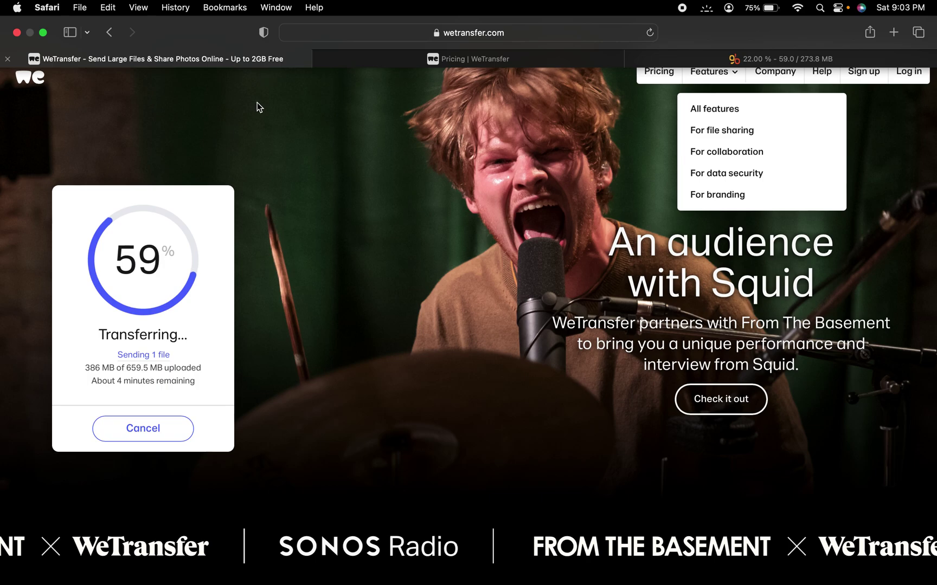
click(163, 438)
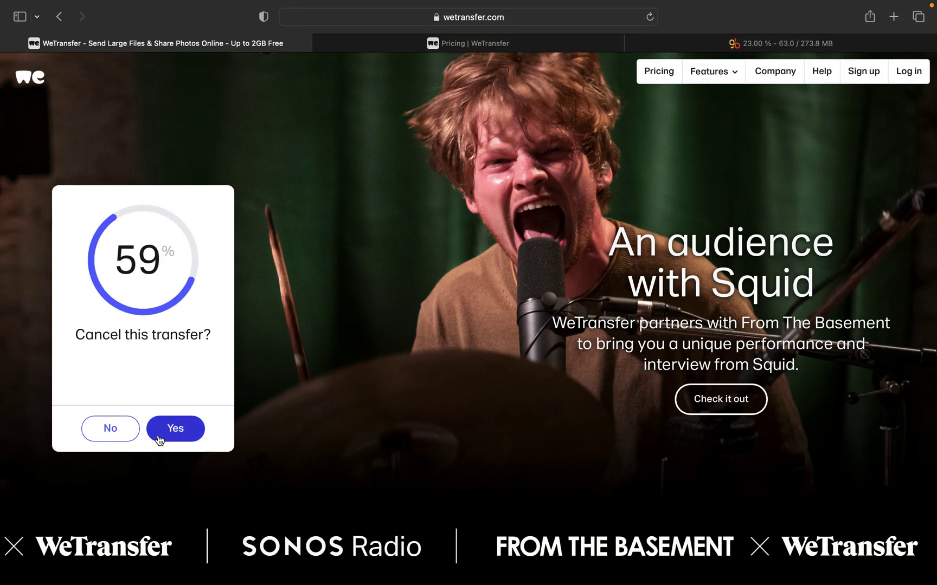
click(159, 438)
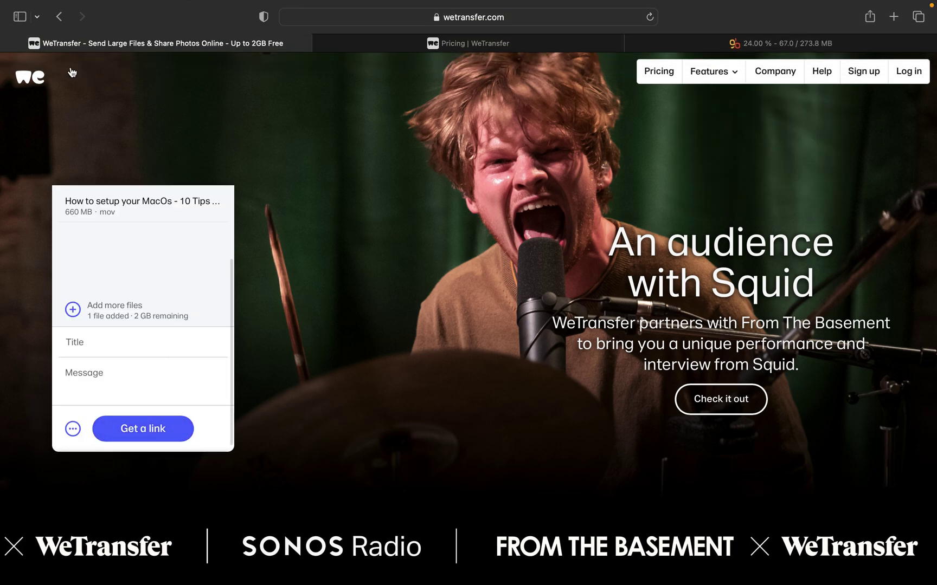
click(9, 43)
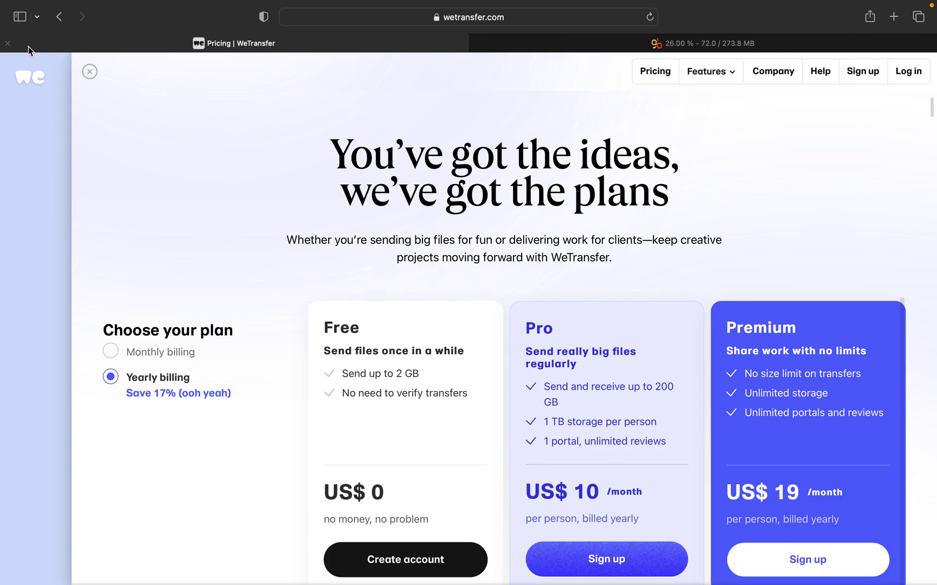
click(8, 44)
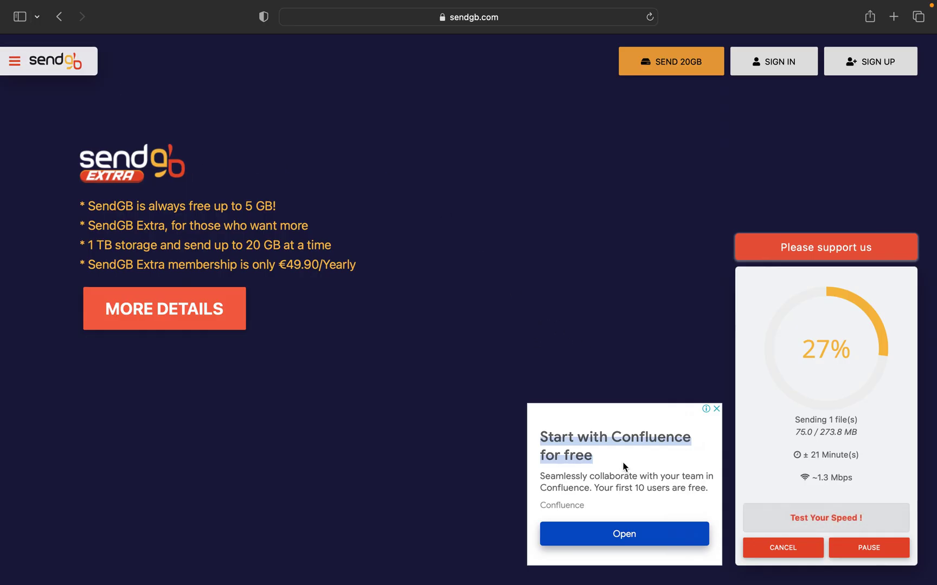
Stop the SendGB upload at 28% and dismiss the Safari warning.
click(807, 548)
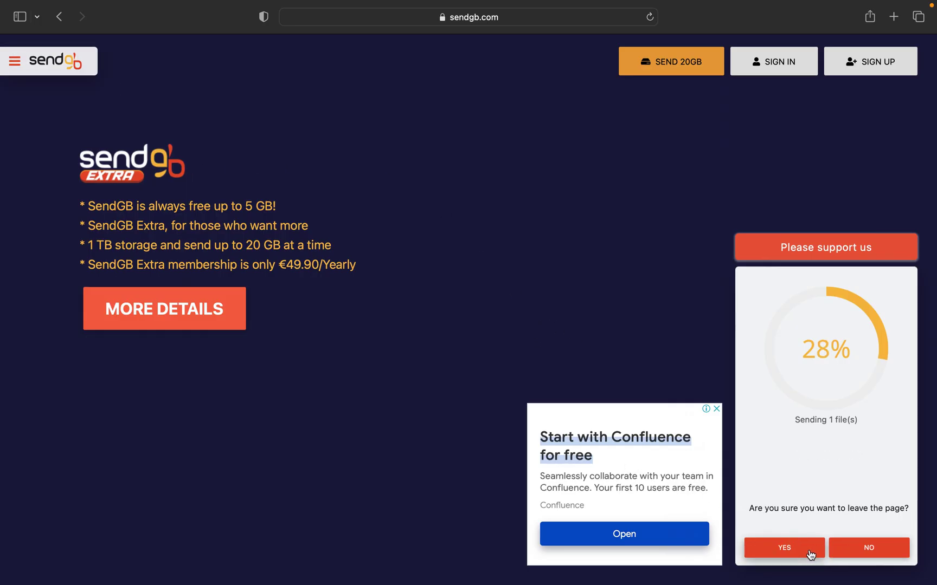
click(810, 550)
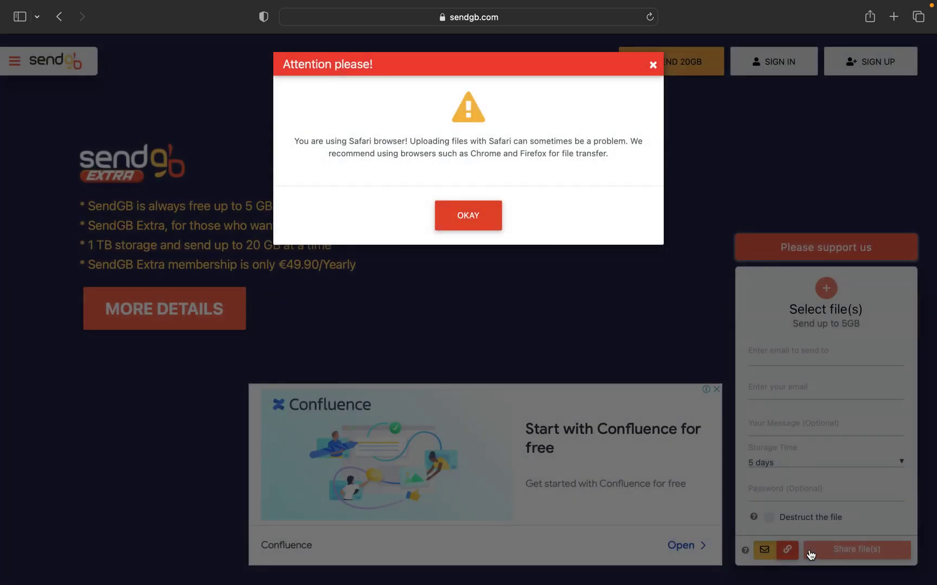
click(466, 226)
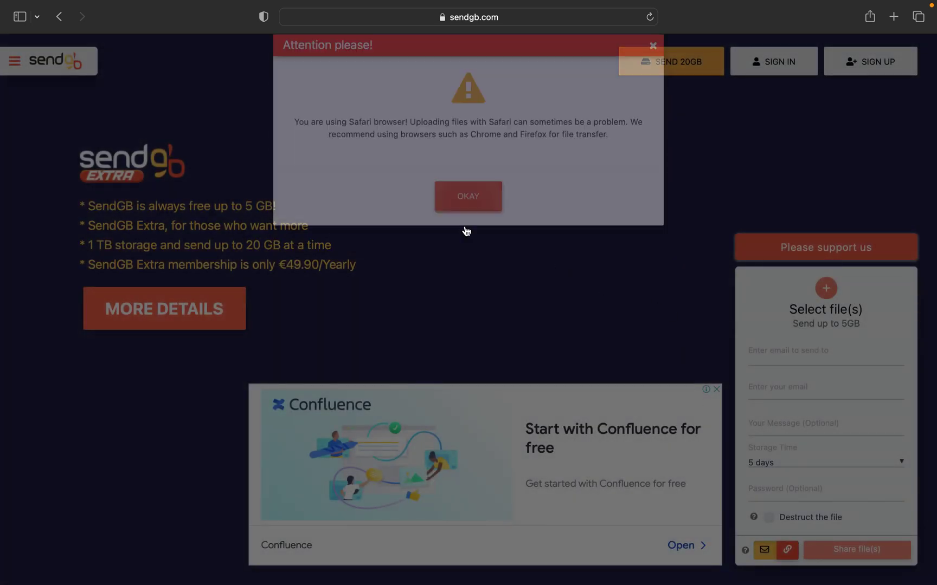